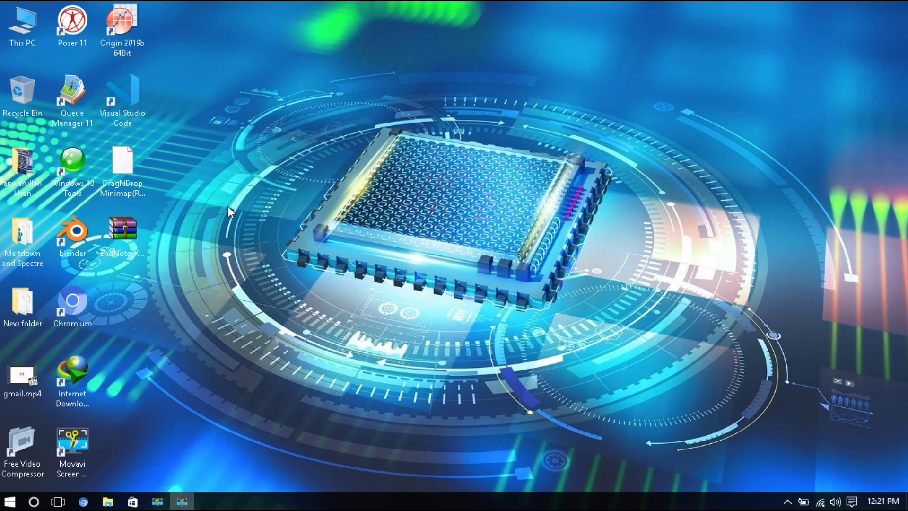
# Launch OriginPro 2019b from its desktop shortcut
pyautogui.doubleClick(126, 46)
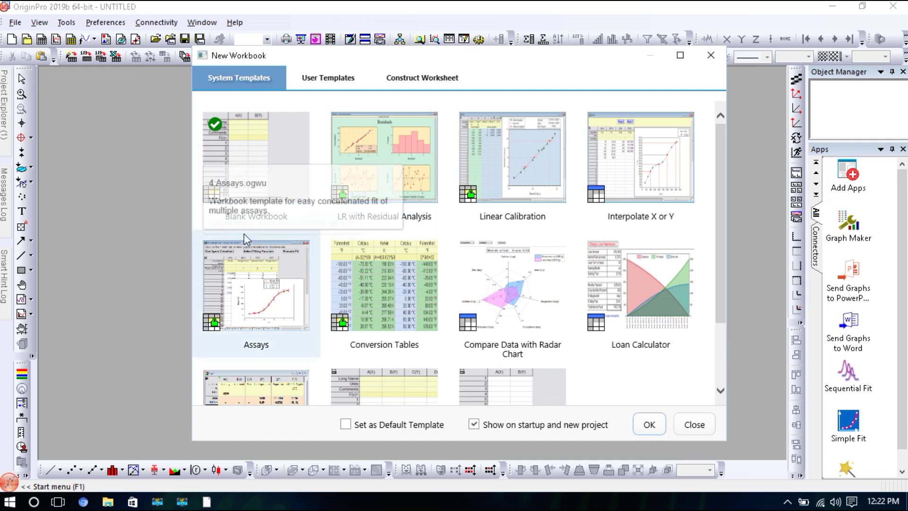
# Start a blank Book1 workbook and open the New > FTIR NEW folder in Explorer
pyautogui.doubleClick(248, 169)
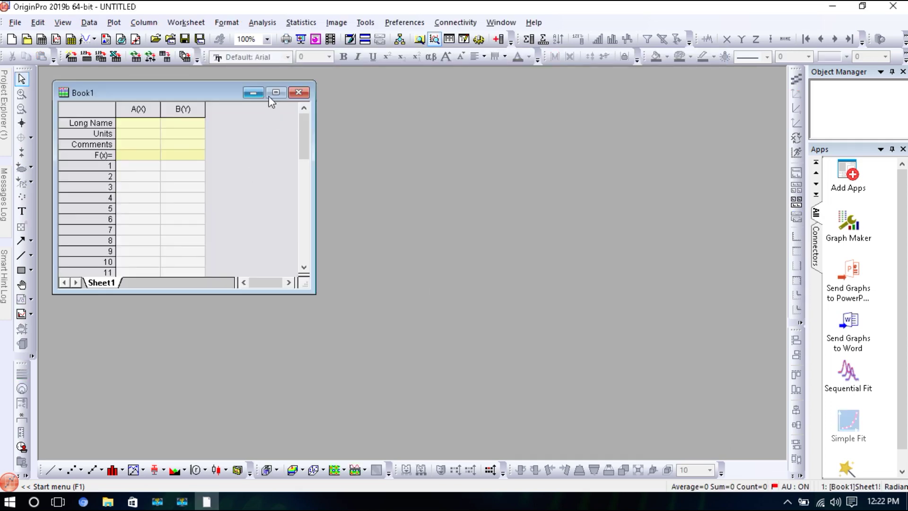
pyautogui.click(277, 92)
pyautogui.doubleClick(335, 9)
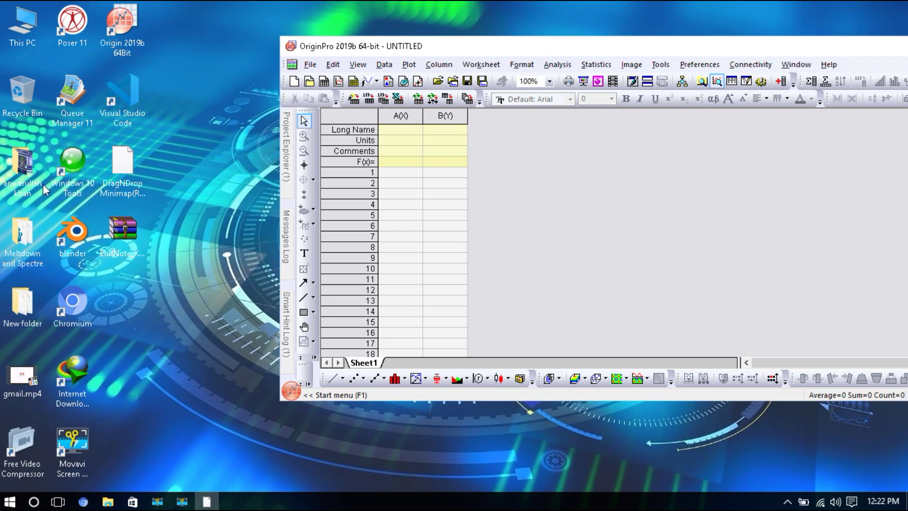
pyautogui.click(17, 320)
pyautogui.doubleClick(16, 319)
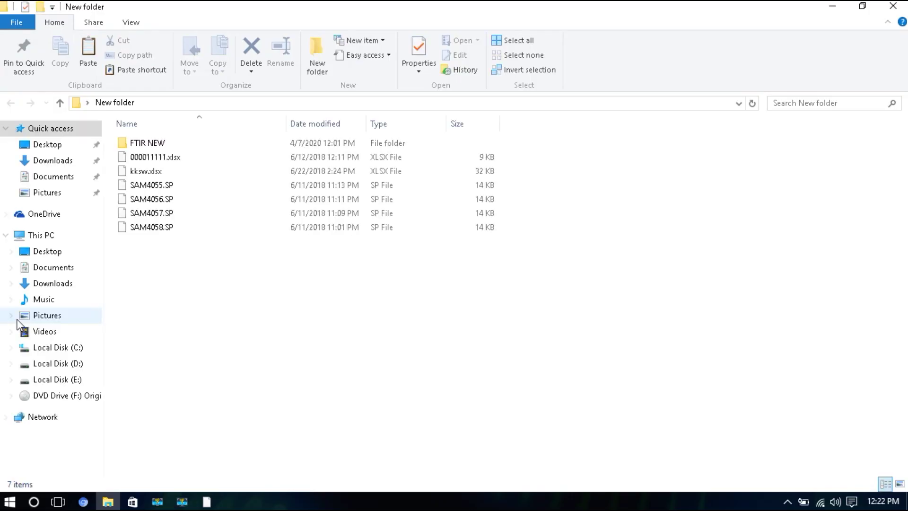
pyautogui.click(145, 143)
pyautogui.doubleClick(146, 143)
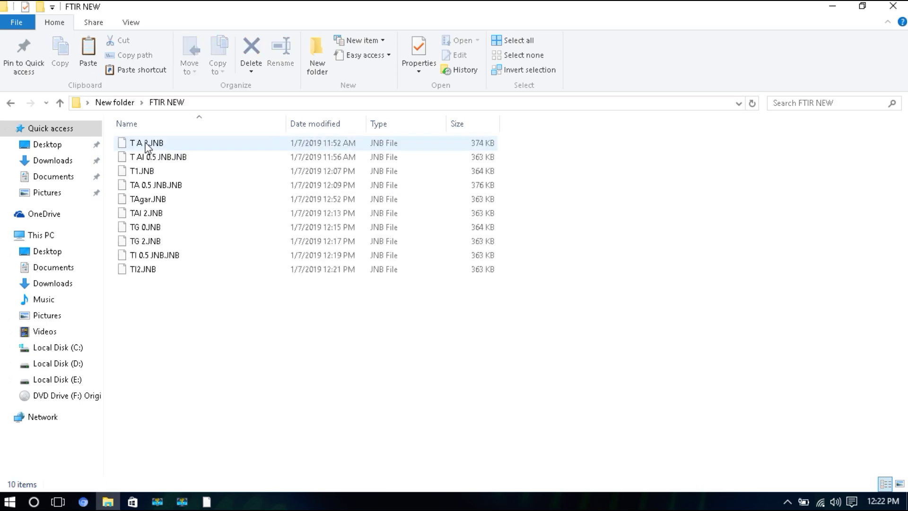
pyautogui.doubleClick(299, 8)
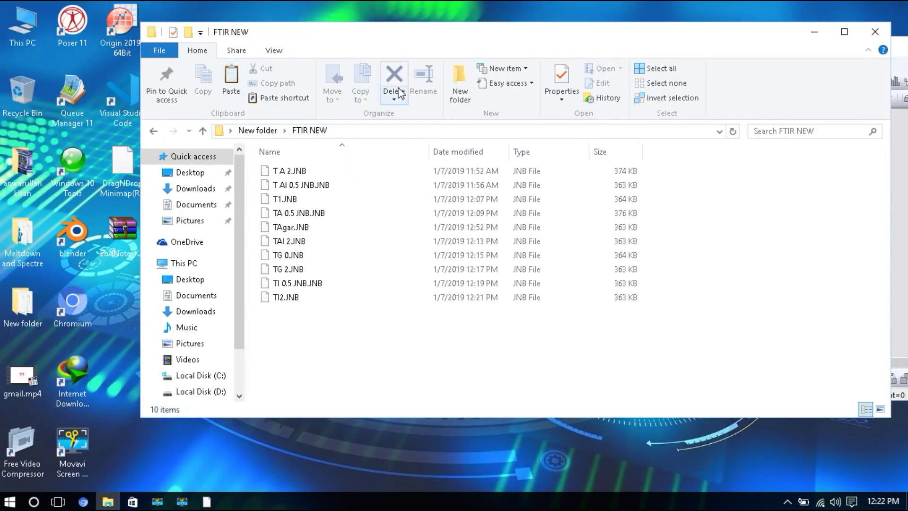
# Drag the T A 2.JNB spectrum file into the Book1 worksheet to import it
pyautogui.click(206, 503)
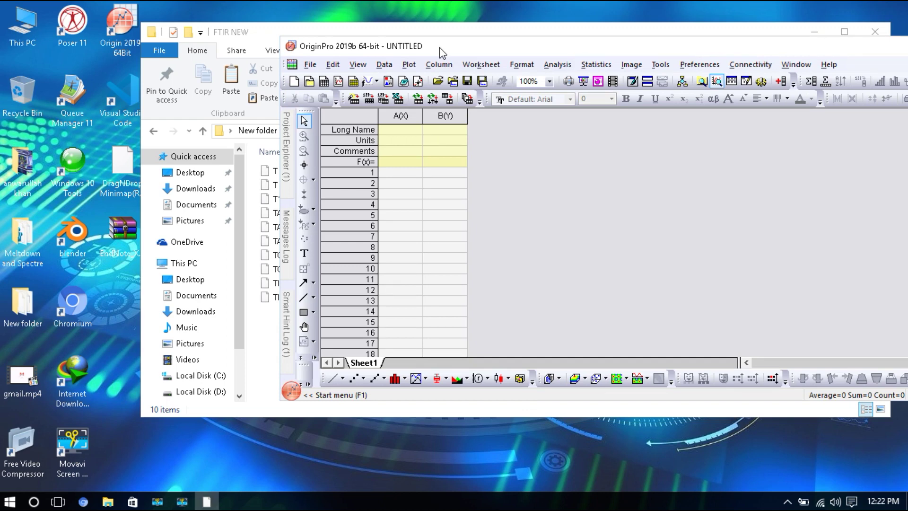
pyautogui.moveTo(439, 47); pyautogui.dragTo(506, 38)
pyautogui.moveTo(319, 32); pyautogui.dragTo(209, 138)
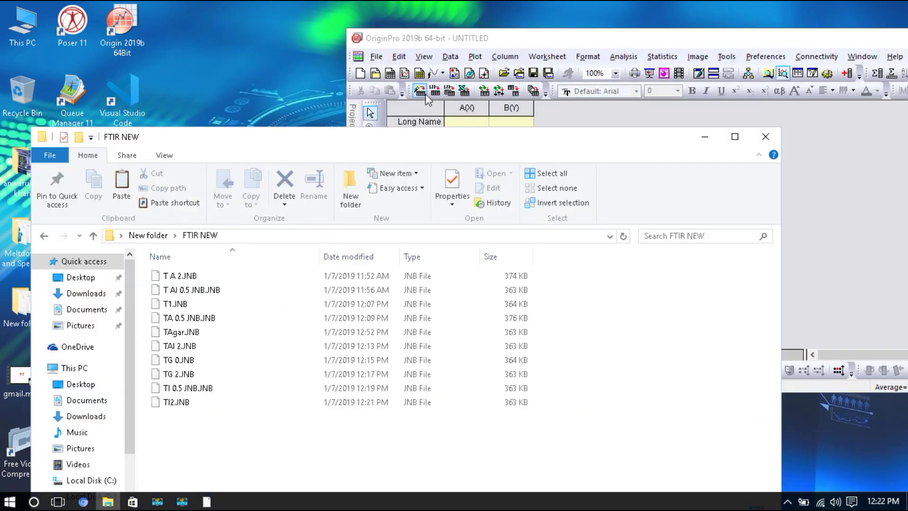
pyautogui.click(177, 276)
pyautogui.moveTo(210, 256); pyautogui.dragTo(457, 125)
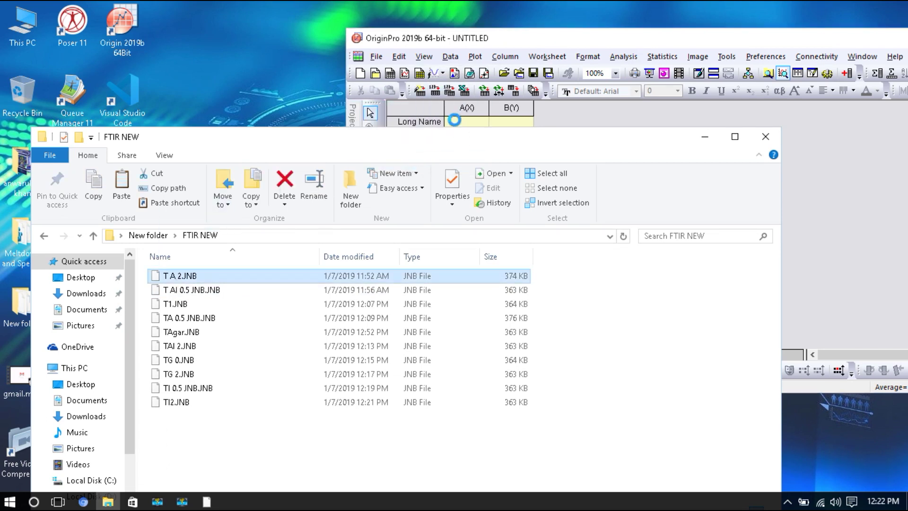
pyautogui.click(549, 44)
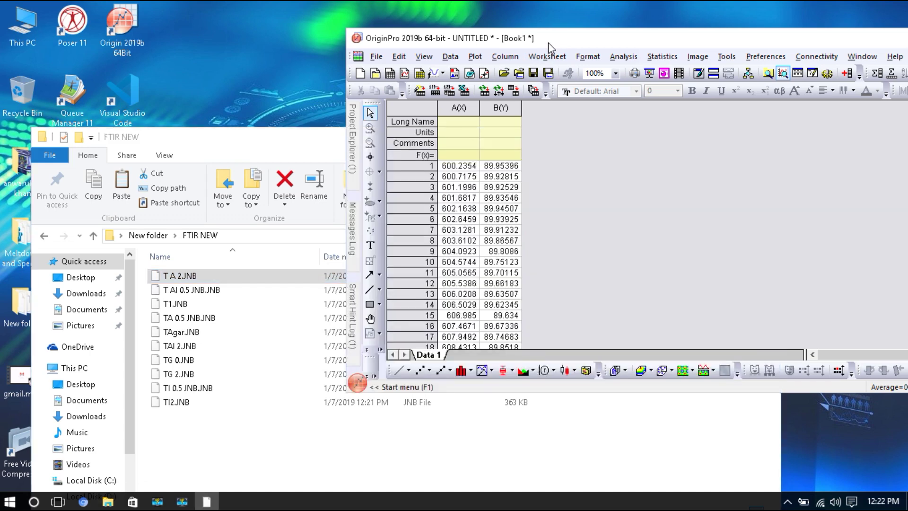
# Maximize Origin, select columns A(X) and B(Y), and plot them as a line graph
pyautogui.doubleClick(557, 38)
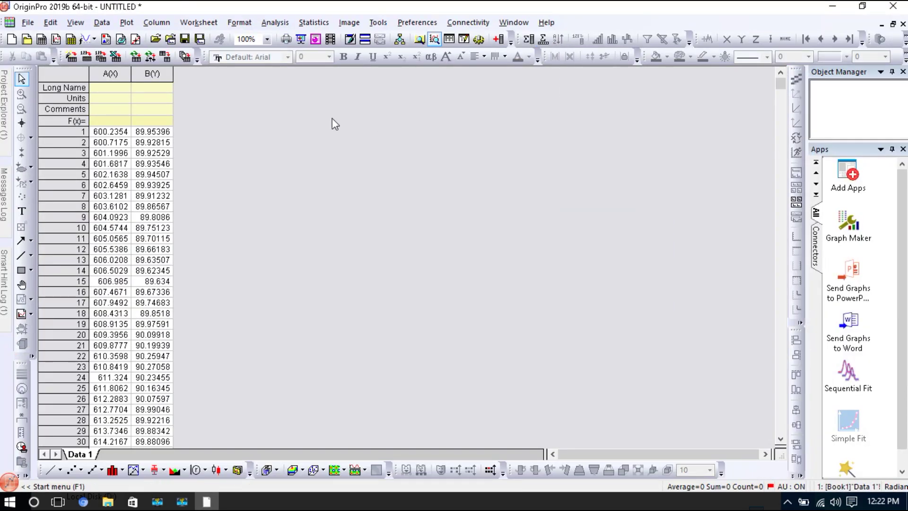
pyautogui.click(121, 75)
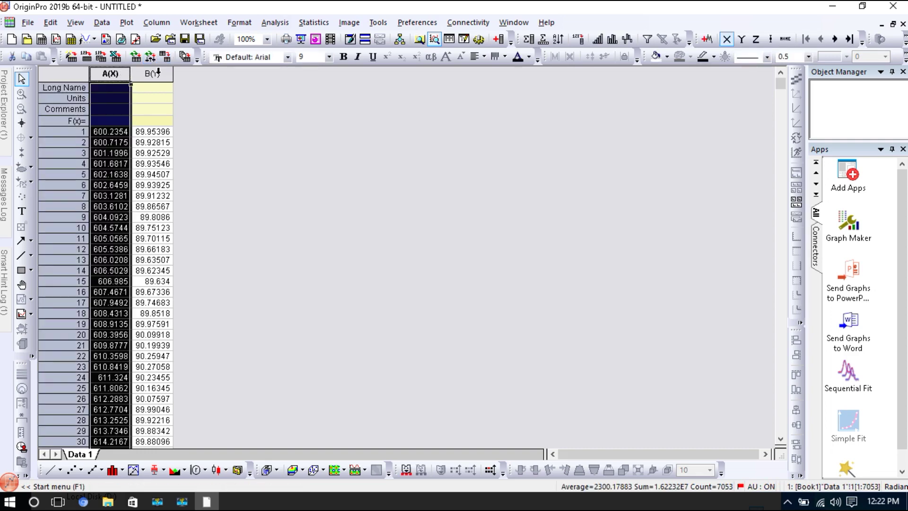
pyautogui.click(158, 72)
pyautogui.click(156, 134)
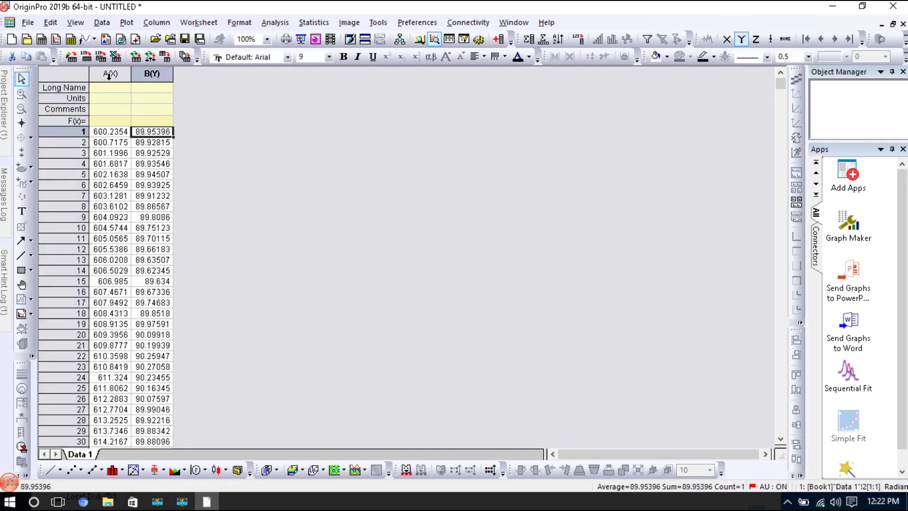
pyautogui.click(110, 75)
pyautogui.click(144, 113)
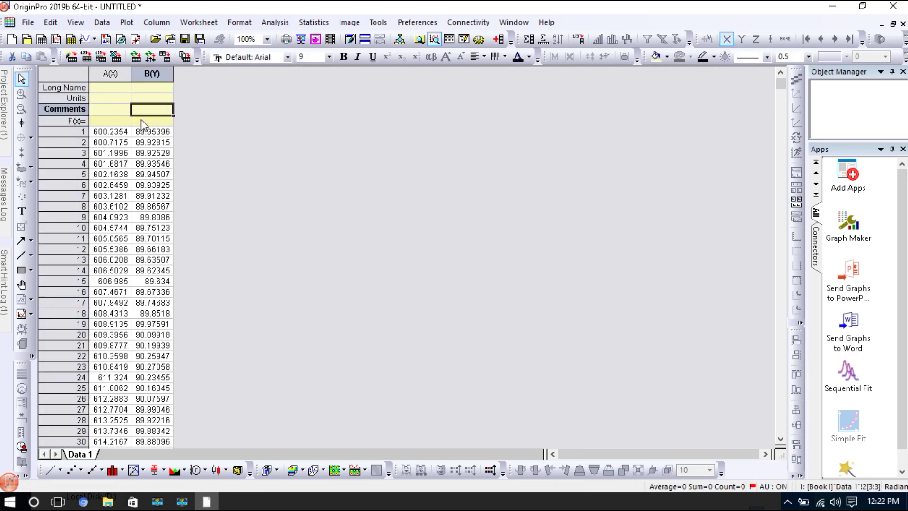
pyautogui.click(204, 129)
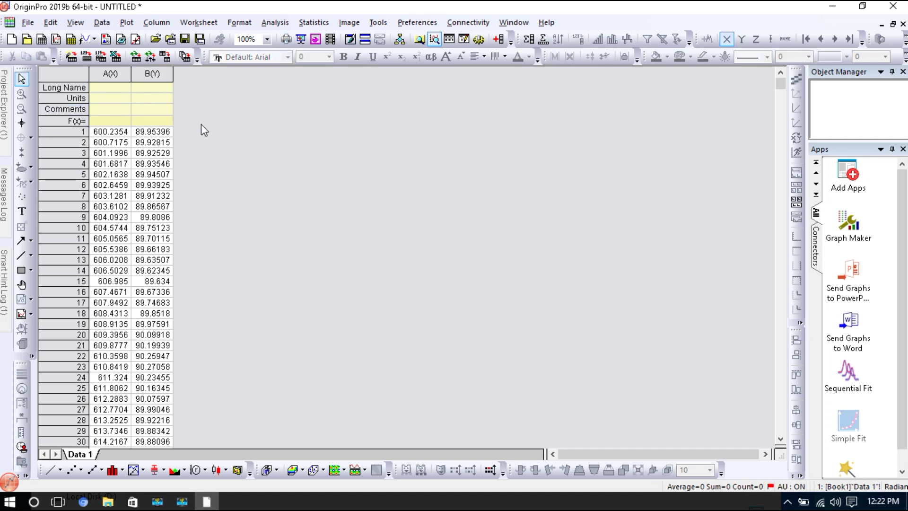
pyautogui.click(110, 73)
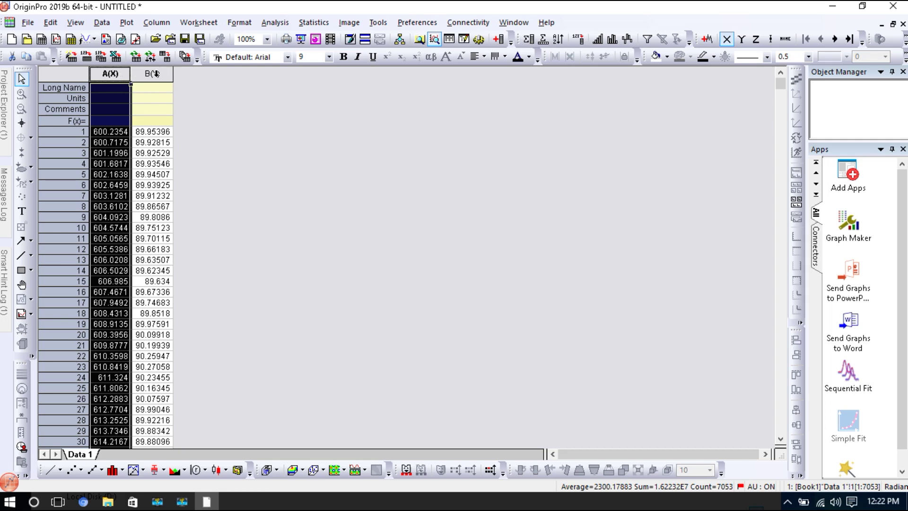
pyautogui.keyDown('shift'); pyautogui.click(152, 73); pyautogui.keyUp('shift')
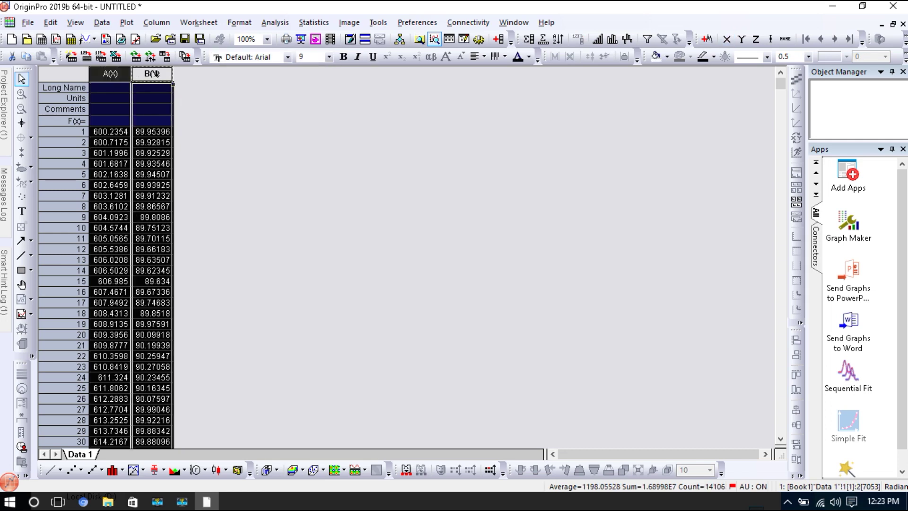
pyautogui.click(50, 470)
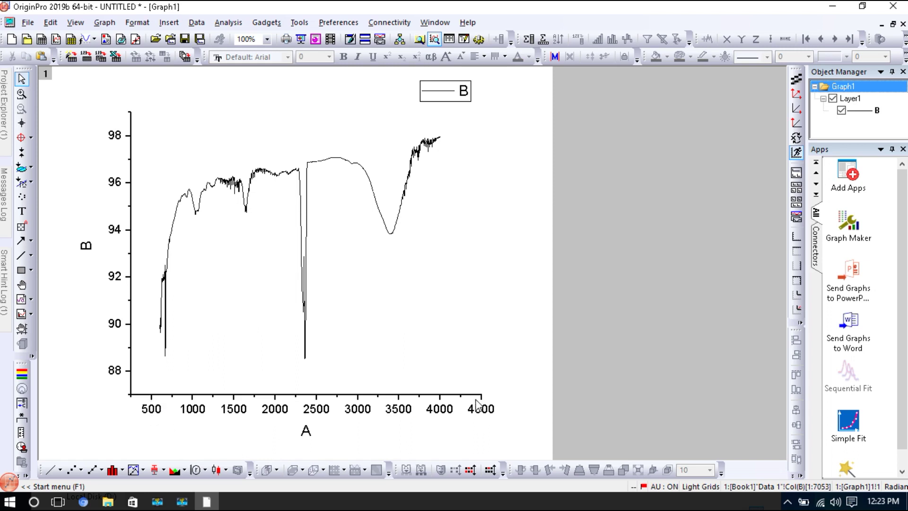
# Open the X axis scale settings of Graph1
pyautogui.doubleClick(417, 400)
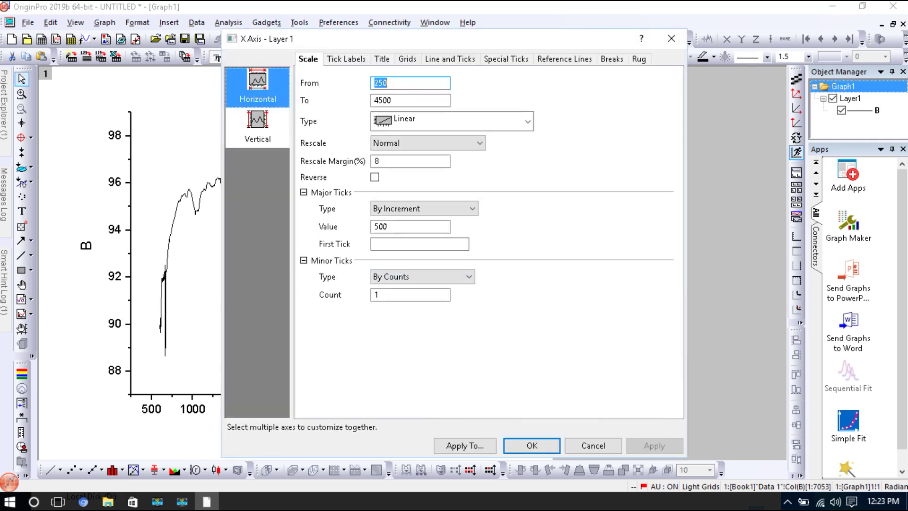
# Reverse the X axis scale to run from 4500 down to 400
pyautogui.write('4500')
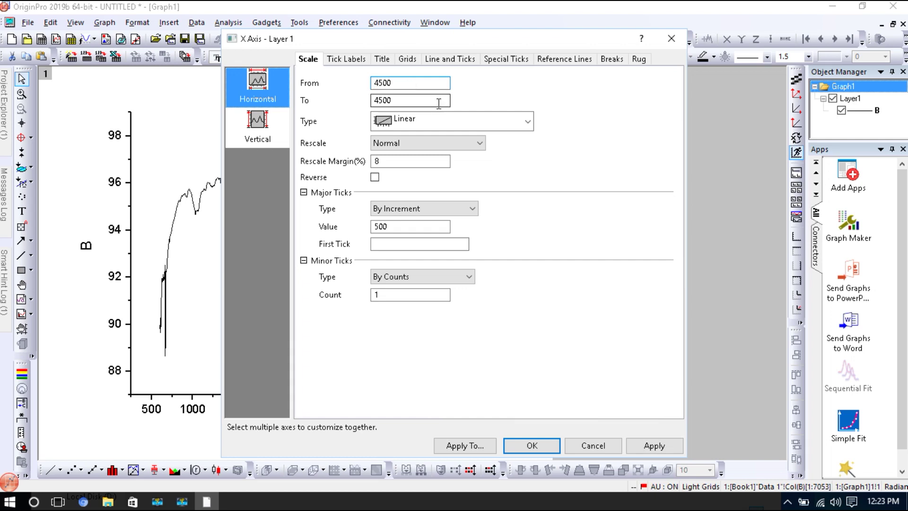
pyautogui.press('Tab')
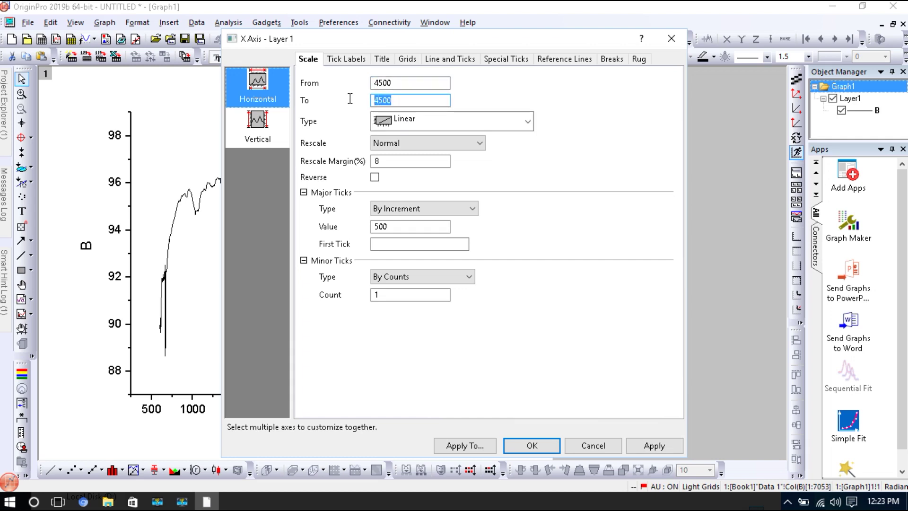
pyautogui.write('4')
pyautogui.click(537, 445)
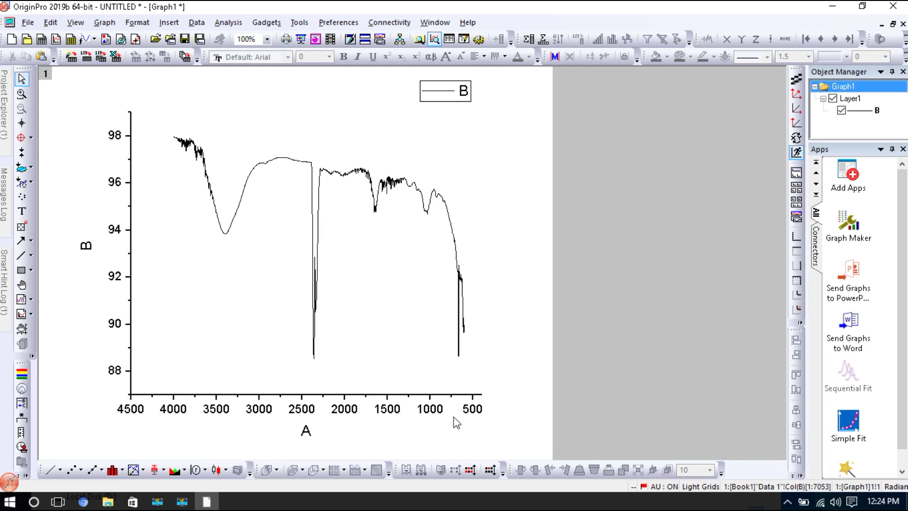
pyautogui.doubleClick(239, 395)
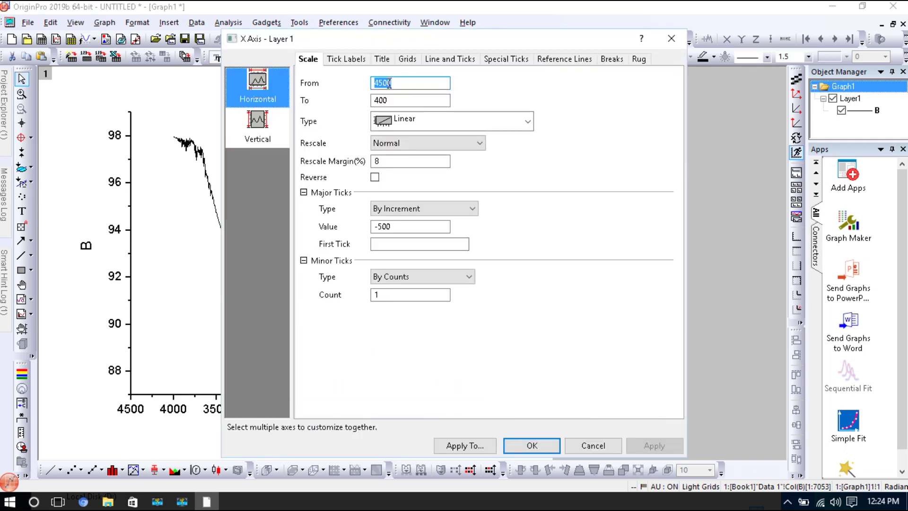
# Change the X axis start value to 4000, keeping the 400 end
pyautogui.moveTo(392, 81); pyautogui.dragTo(381, 81)
pyautogui.write('0')
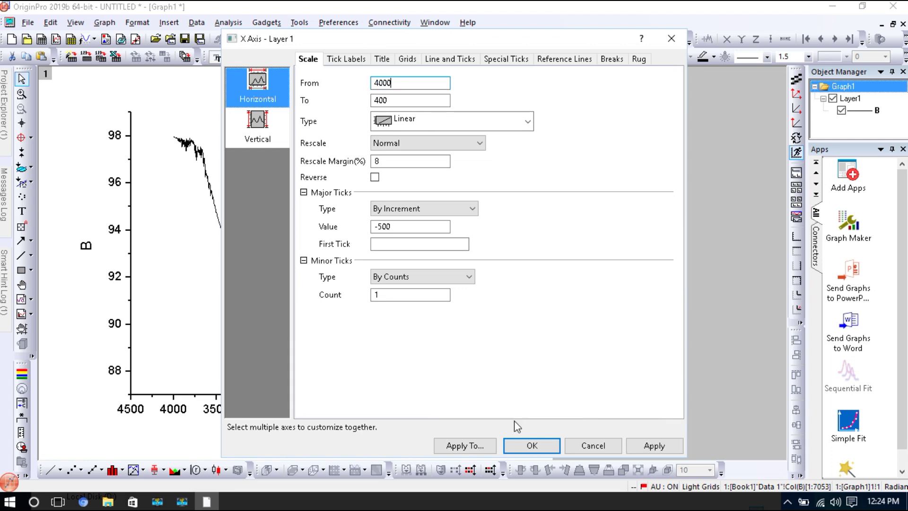
pyautogui.click(532, 445)
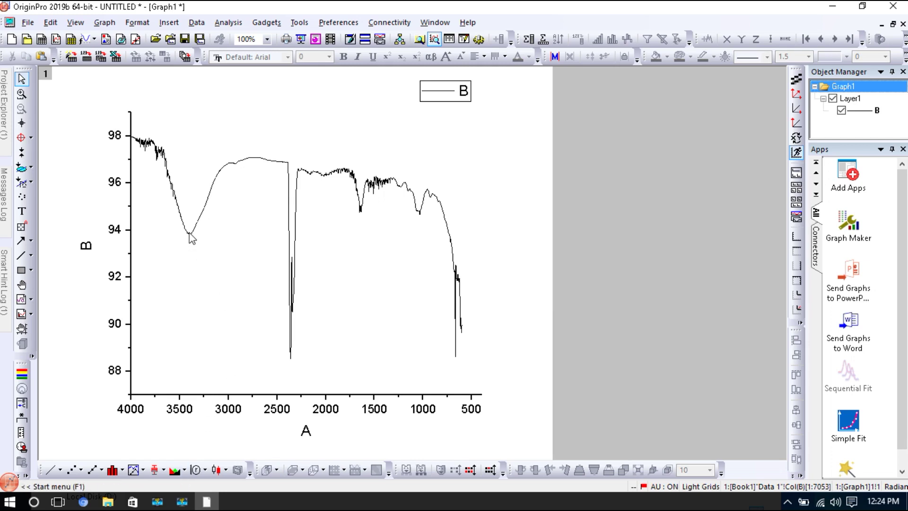
pyautogui.moveTo(190, 238)
# Read X and Y values at the dips near 3400, 2360, 1630, 1000, 660 and 600
pyautogui.click(21, 123)
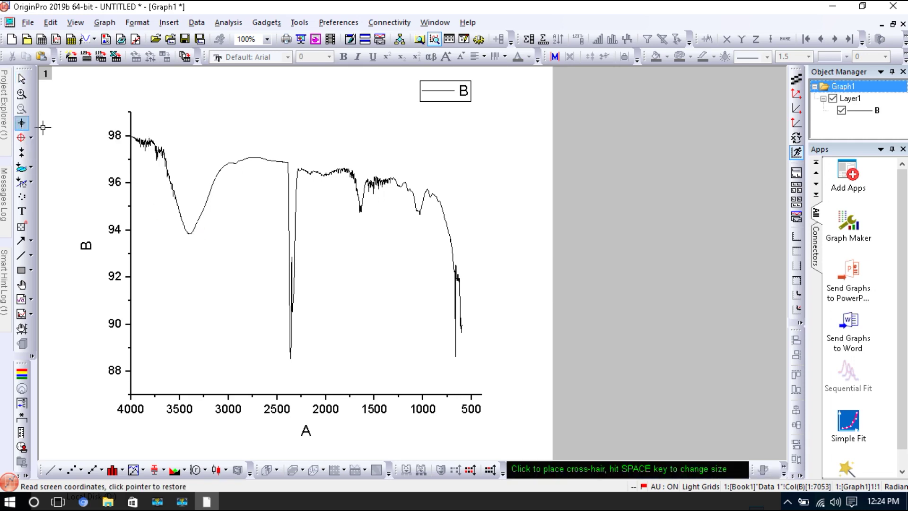
pyautogui.click(190, 234)
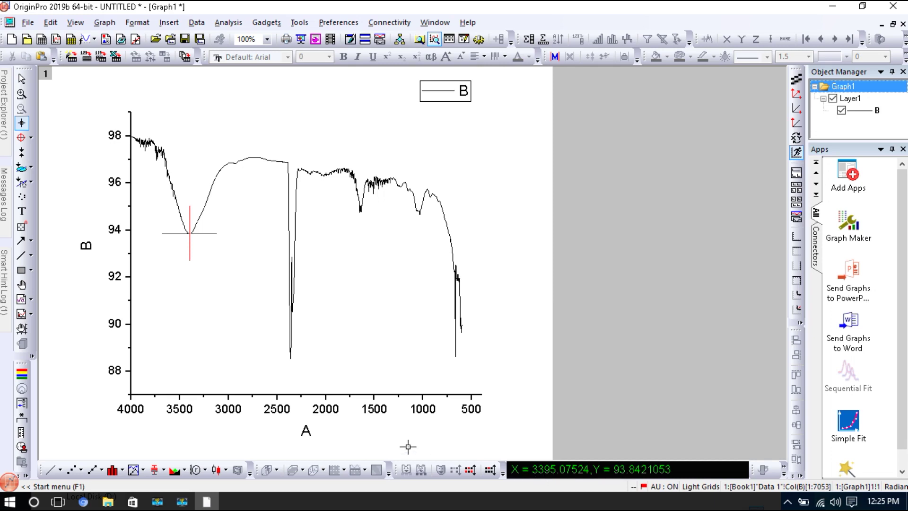
pyautogui.click(290, 358)
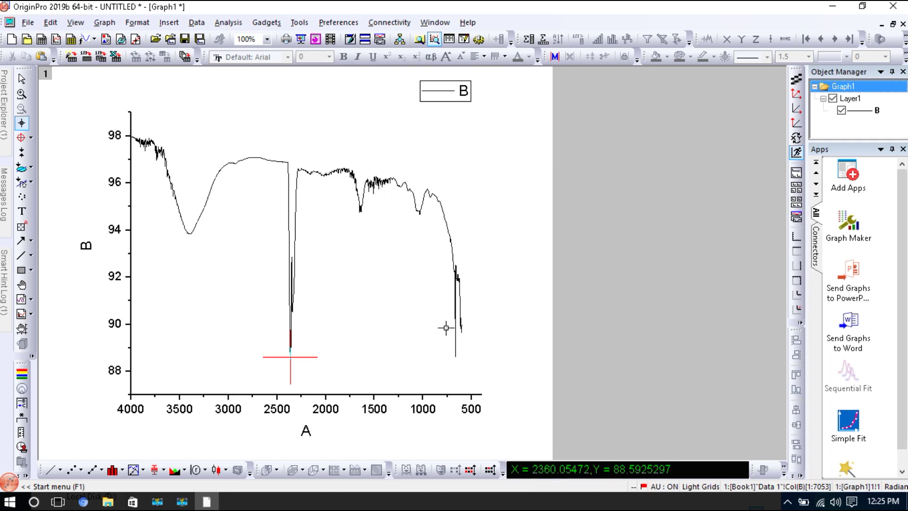
pyautogui.click(362, 210)
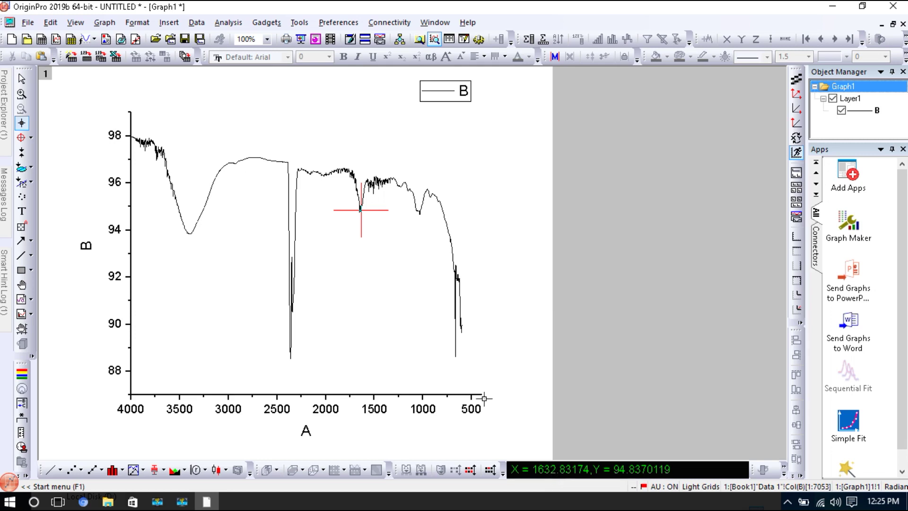
pyautogui.click(420, 212)
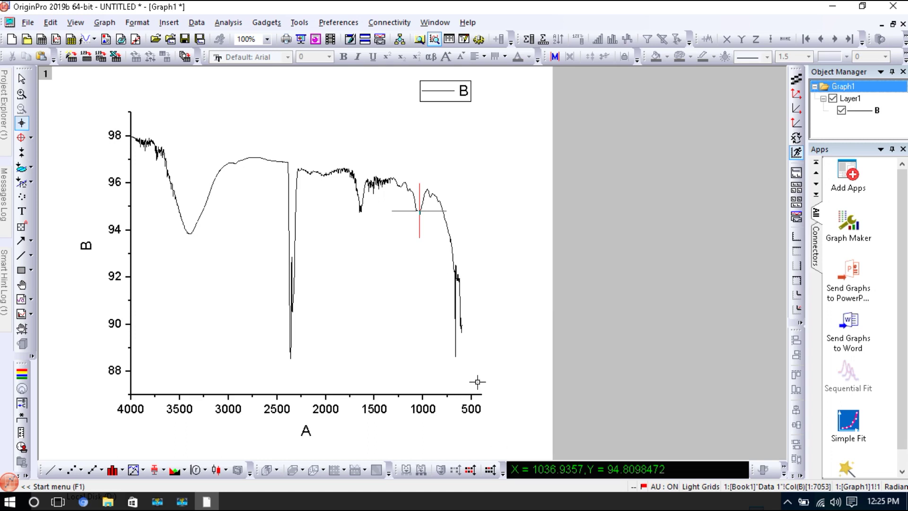
pyautogui.click(455, 353)
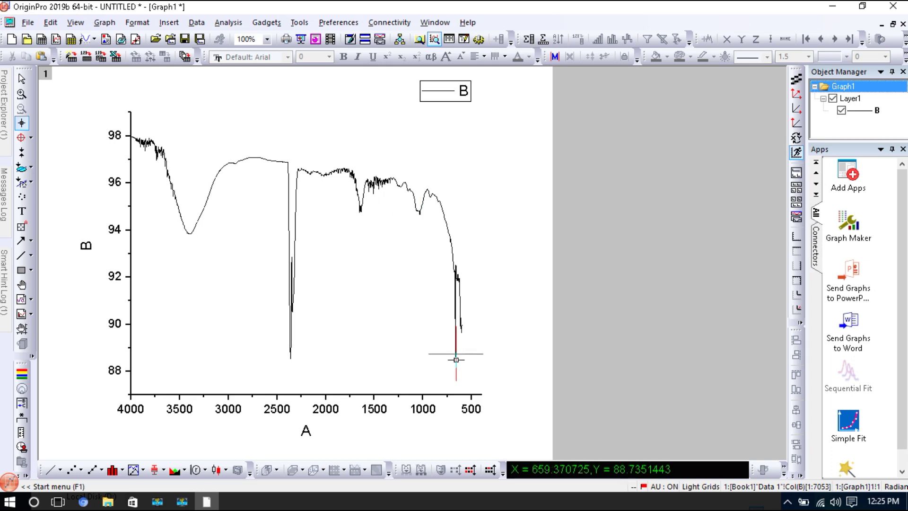
pyautogui.click(461, 330)
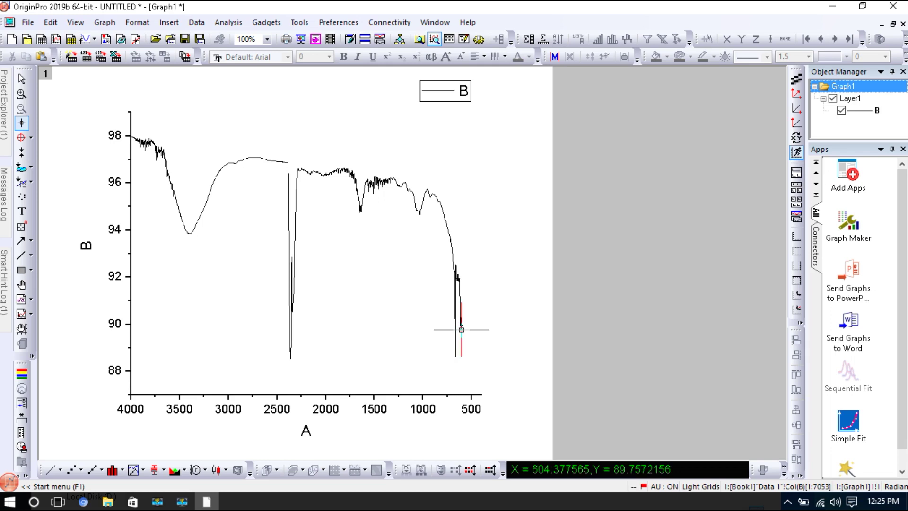
pyautogui.click(21, 78)
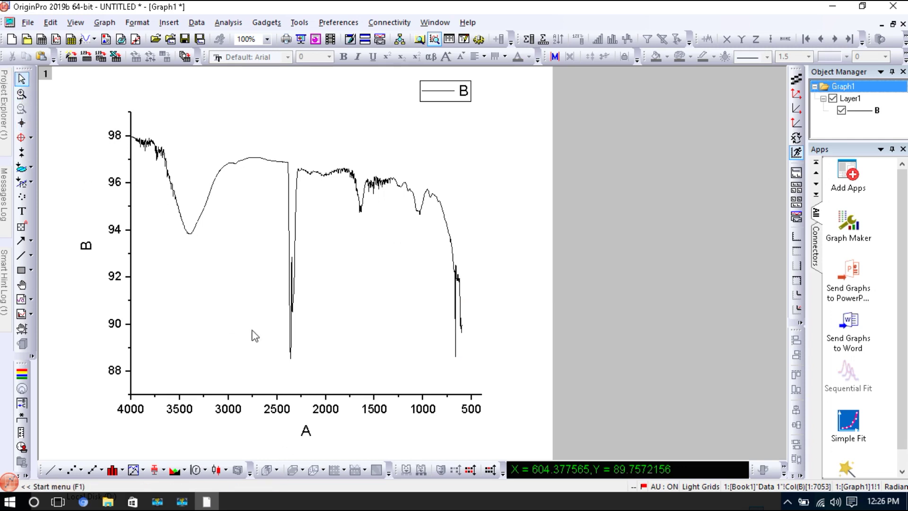
# Replace the X axis title 'A' with 'wavenumber cm-1'
pyautogui.doubleClick(306, 432)
pyautogui.moveTo(329, 436); pyautogui.dragTo(253, 435)
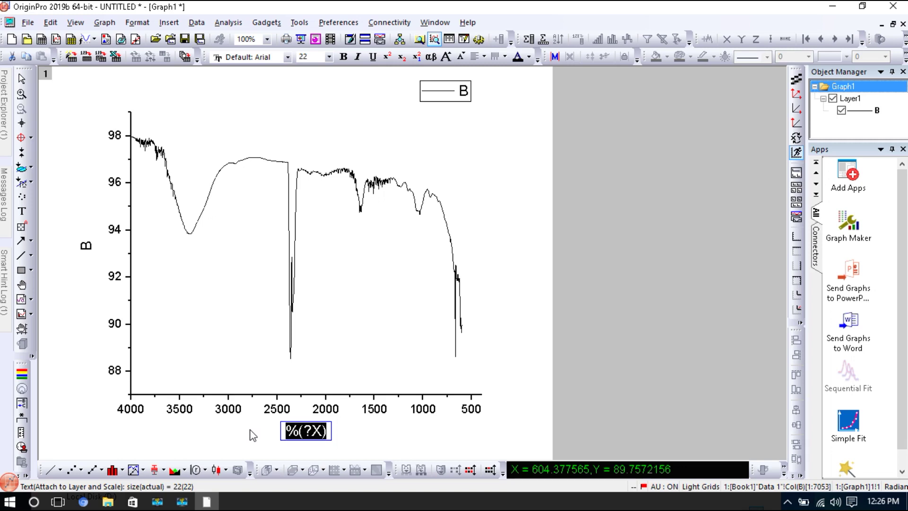
pyautogui.write('wavenub')
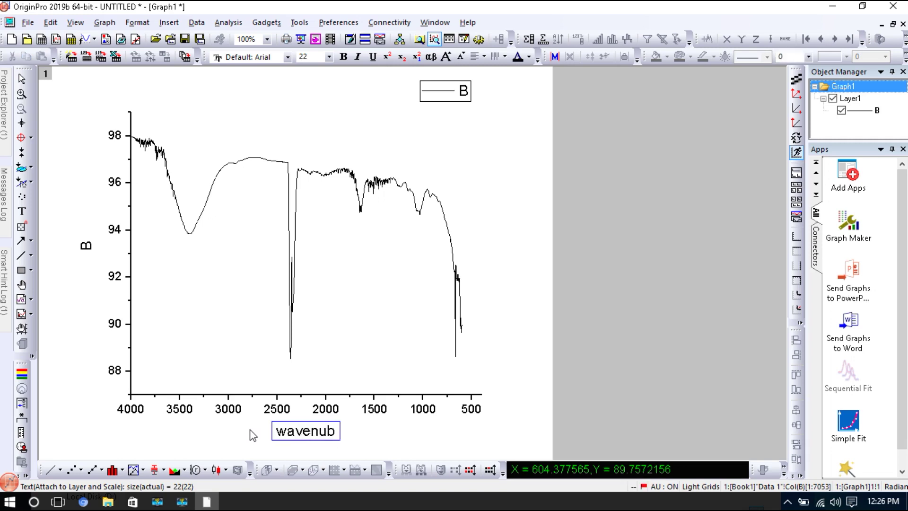
pyautogui.press('BackSpace')
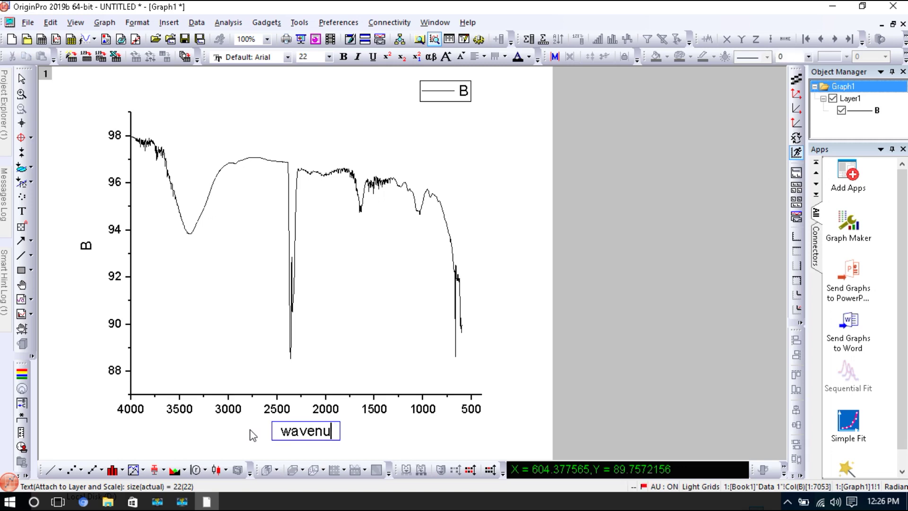
pyautogui.write('mber ')
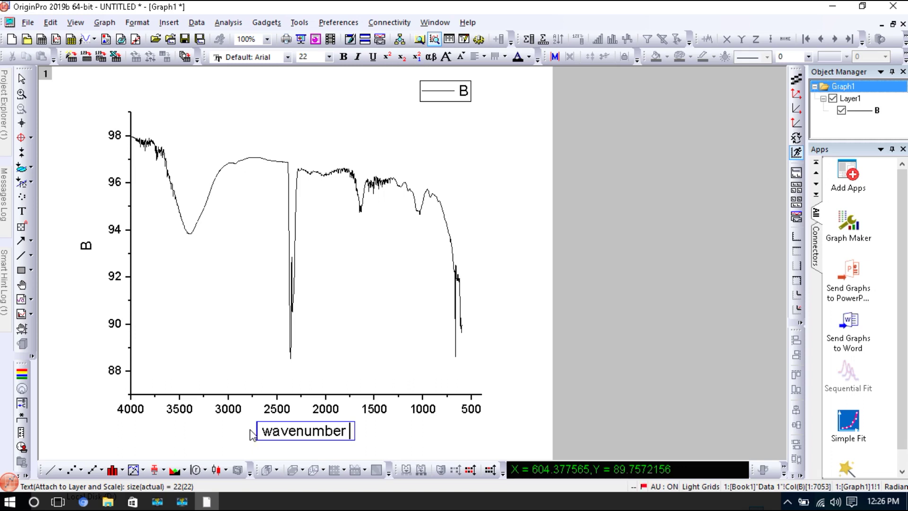
pyautogui.write('cm-1')
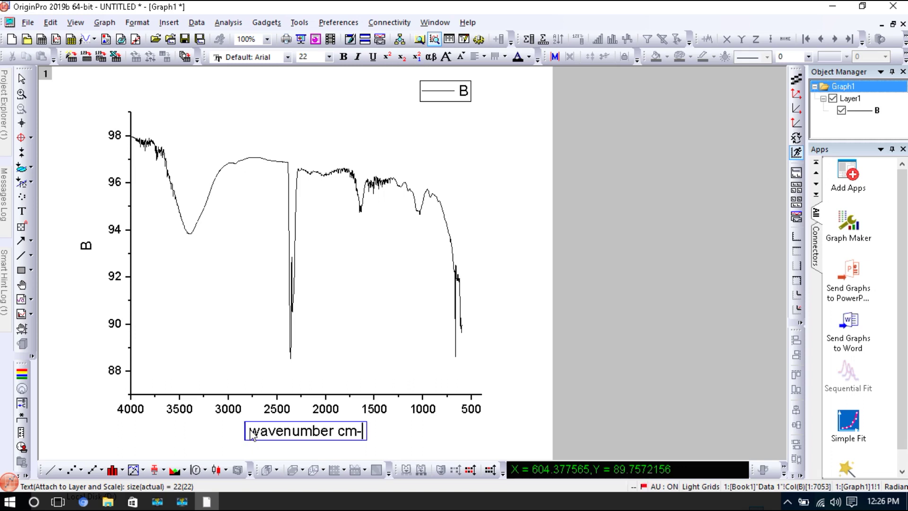
pyautogui.click(90, 257)
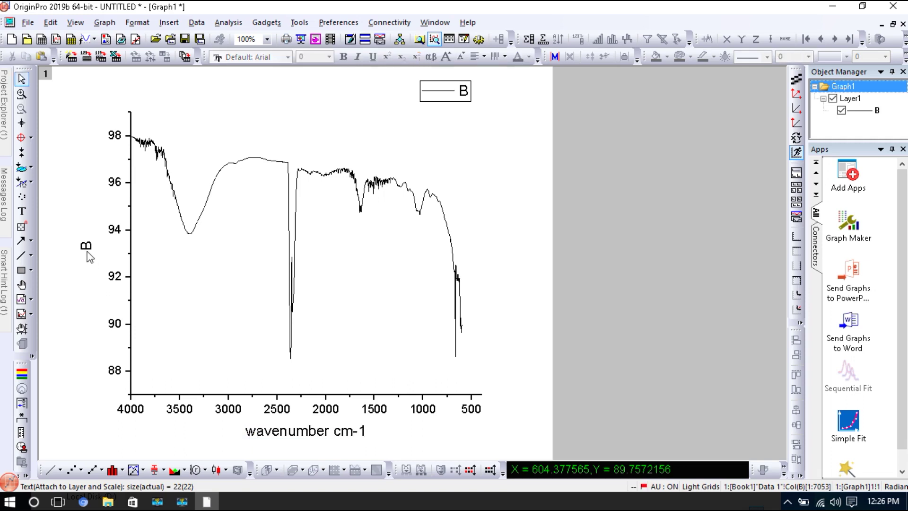
pyautogui.doubleClick(87, 247)
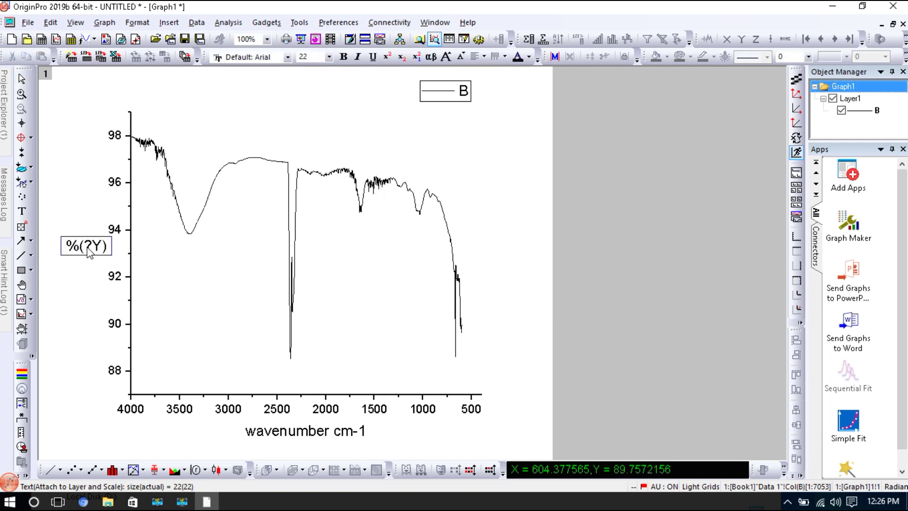
# Replace the Y axis title text with 'intensity' and deselect the plot
pyautogui.press('End')
pyautogui.press('BackSpace')
pyautogui.press('BackSpace')
pyautogui.press('BackSpace')
pyautogui.press('BackSpace')
pyautogui.press('BackSpace')
pyautogui.write('inter')
pyautogui.press('BackSpace')
pyautogui.write('nsity')
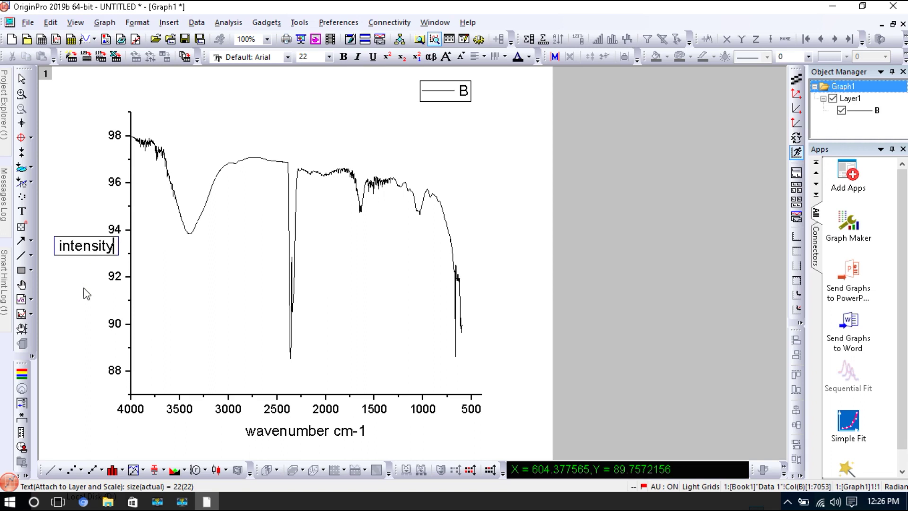
pyautogui.click(84, 292)
pyautogui.click(271, 126)
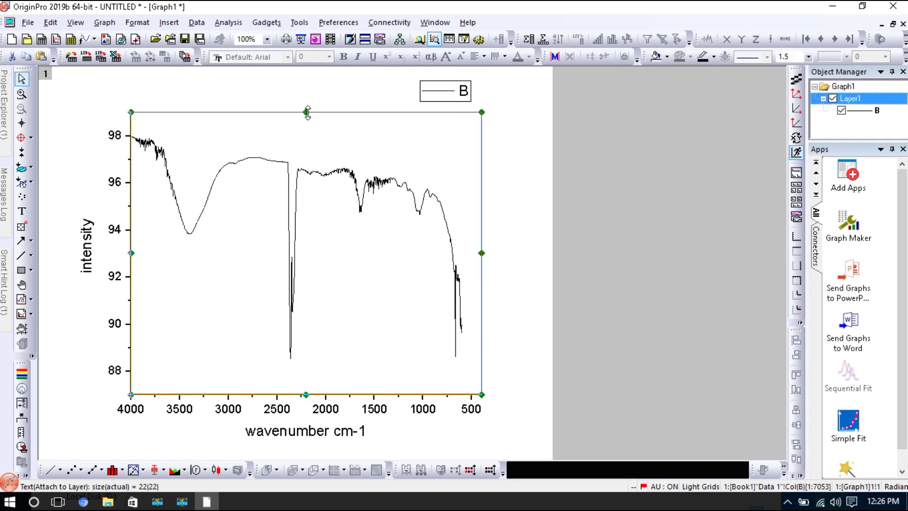
pyautogui.click(350, 79)
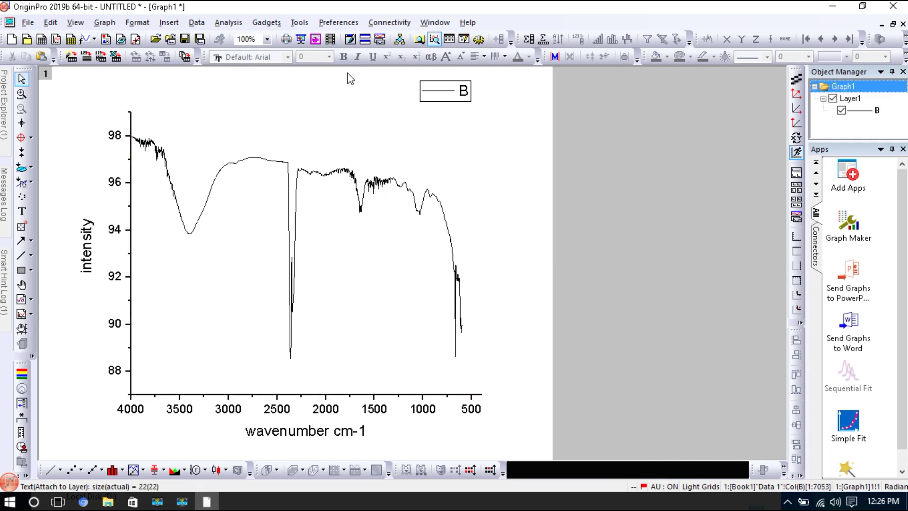
pyautogui.click(21, 211)
pyautogui.click(243, 122)
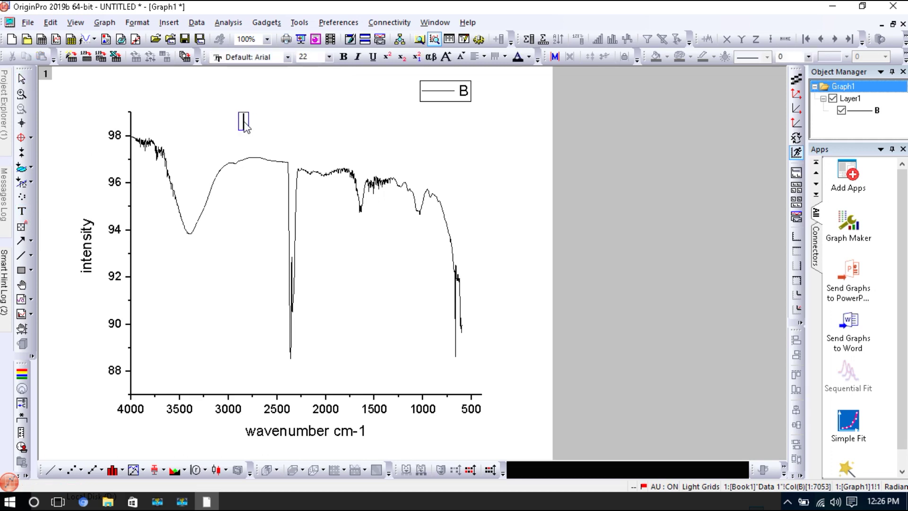
pyautogui.write('kjdflkejdlkf')
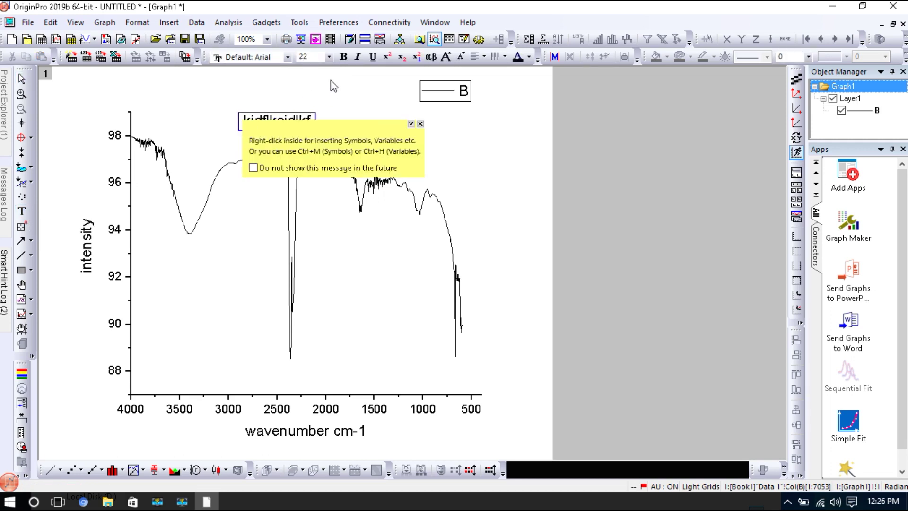
pyautogui.hotkey('shift', 'Left')
pyautogui.hotkey('shift', 'Left')
pyautogui.hotkey('shift', 'Left')
pyautogui.hotkey('shift', 'Left')
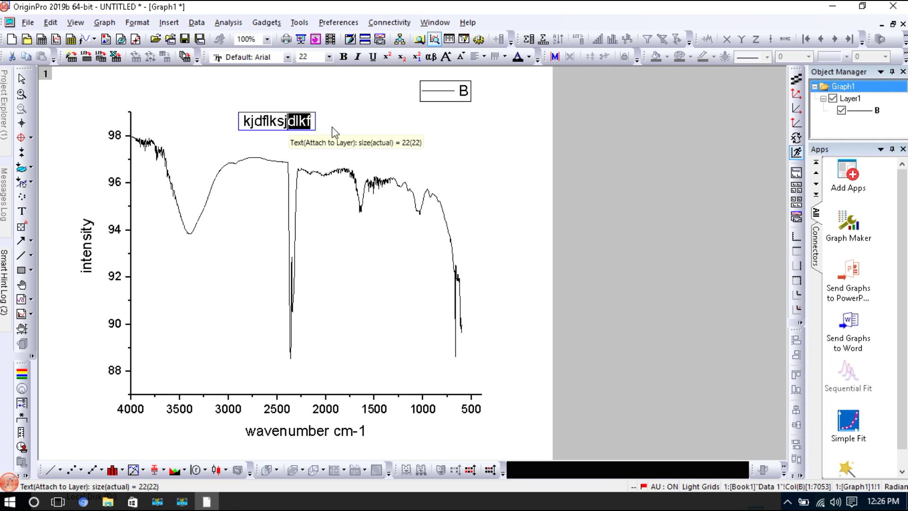
pyautogui.press('Escape')
pyautogui.click(320, 141)
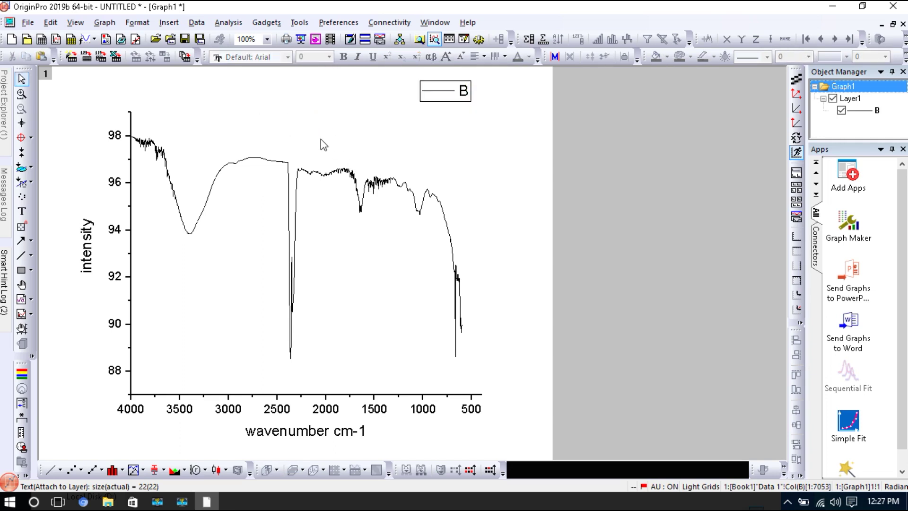